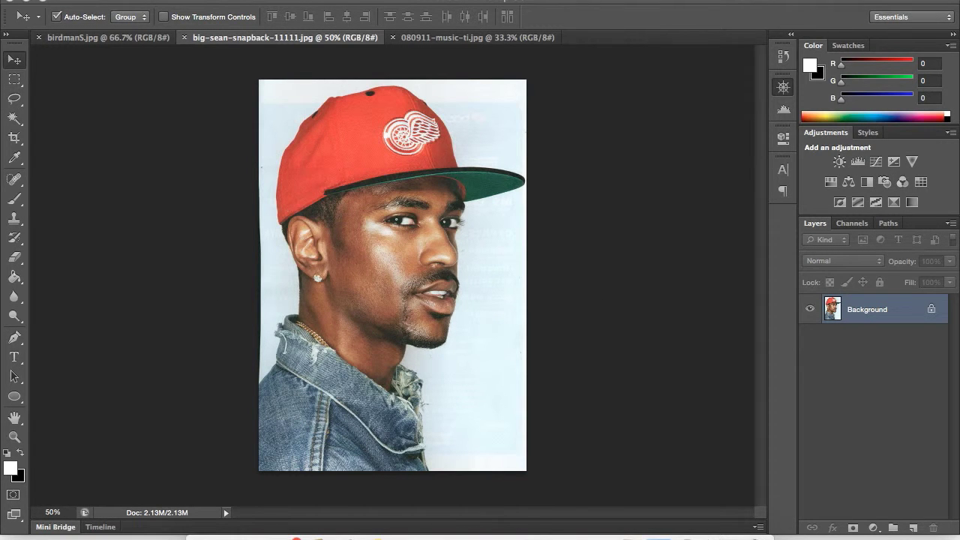
Pair a wireless keyboard by entering its pairing code, then close the pairing window.
left_click(739, 139)
type("2917")
key("Return")
left_click(264, 67)
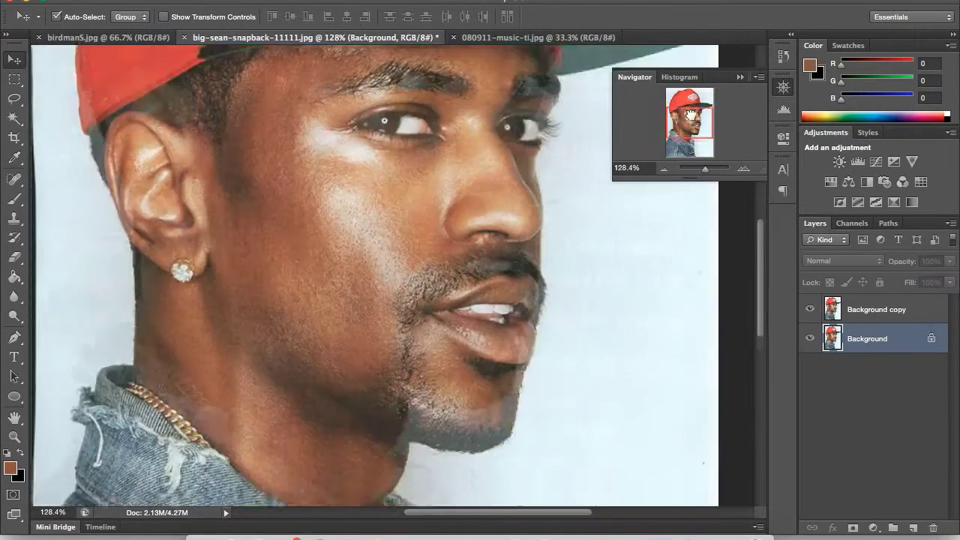
Trace the face outline from cap brim down to the neck chain, then the ear with its earring, as freeform shapes.
left_click_drag(691, 114, 691, 109)
key("p")
mouse_move(552, 120)
left_mouse_down()
mouse_move(428, 78)
mouse_move(309, 93)
mouse_move(219, 201)
mouse_move(171, 189)
left_mouse_up()
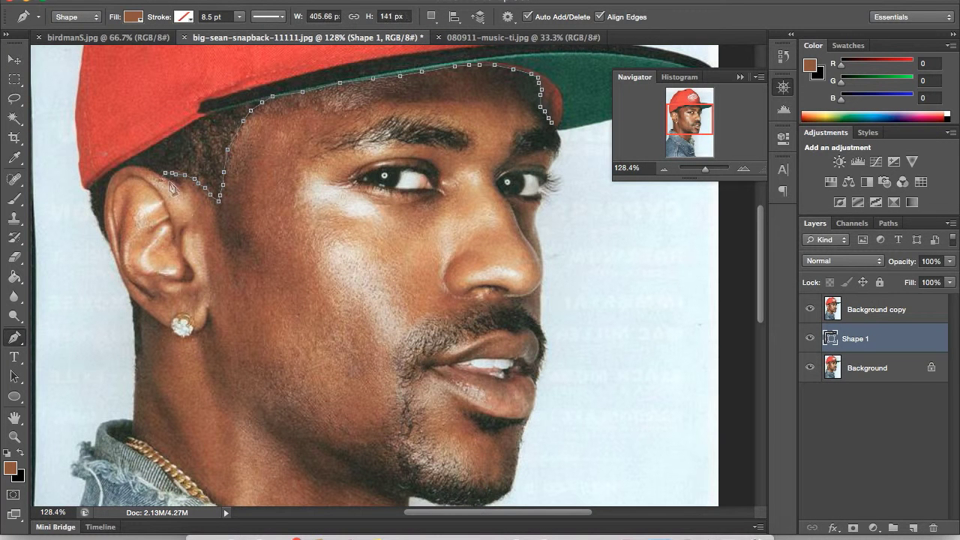
left_click_drag(139, 362, 141, 450)
scroll(150, 375, "down", 4)
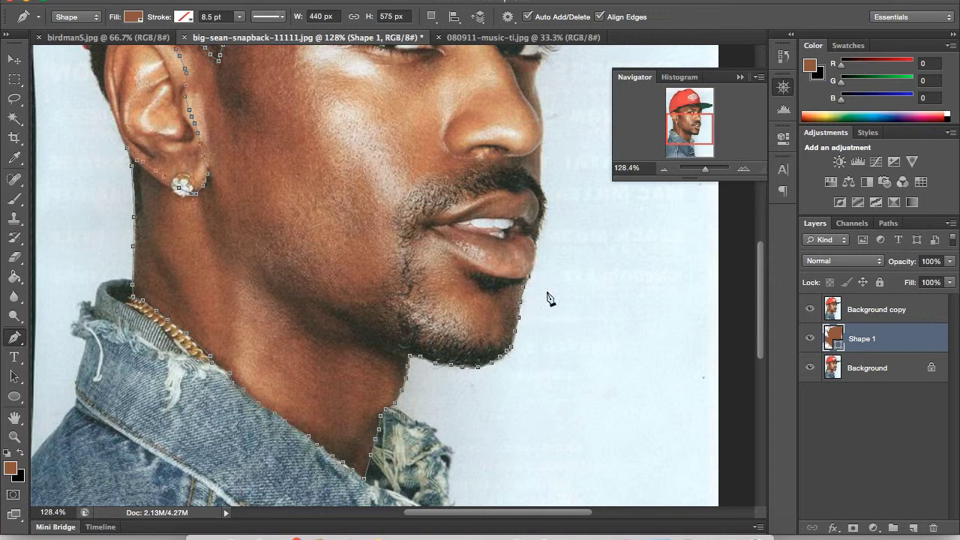
scroll(542, 214, "up", 4)
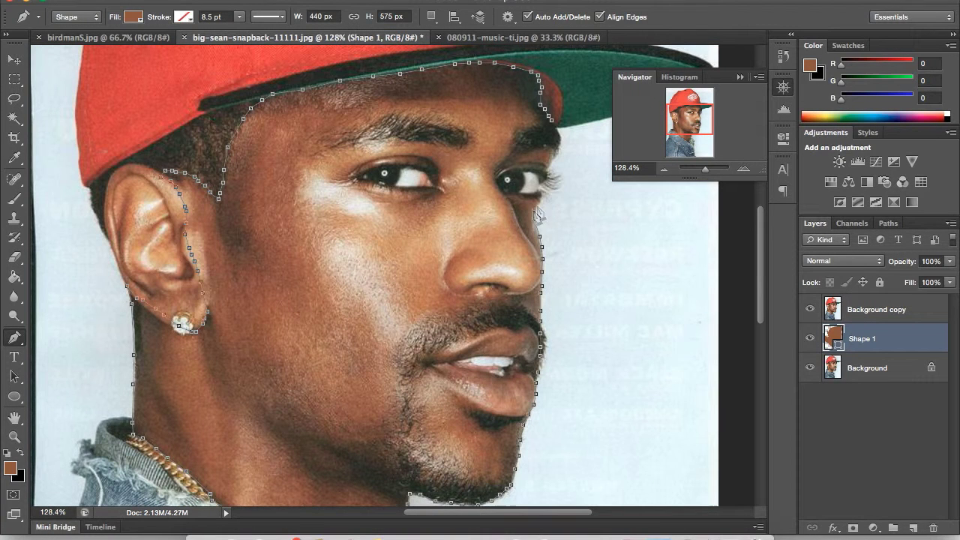
left_click_drag(184, 186, 125, 168)
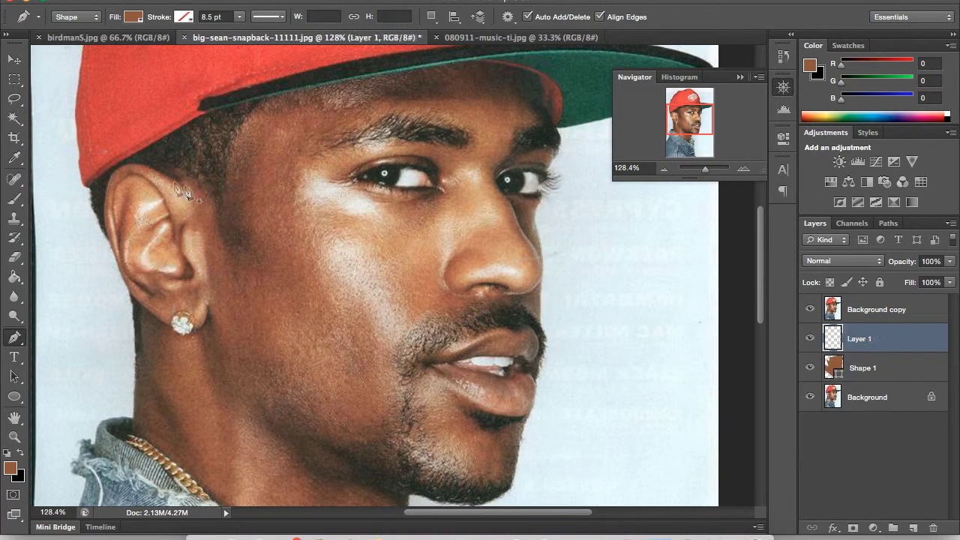
left_click_drag(137, 307, 209, 315)
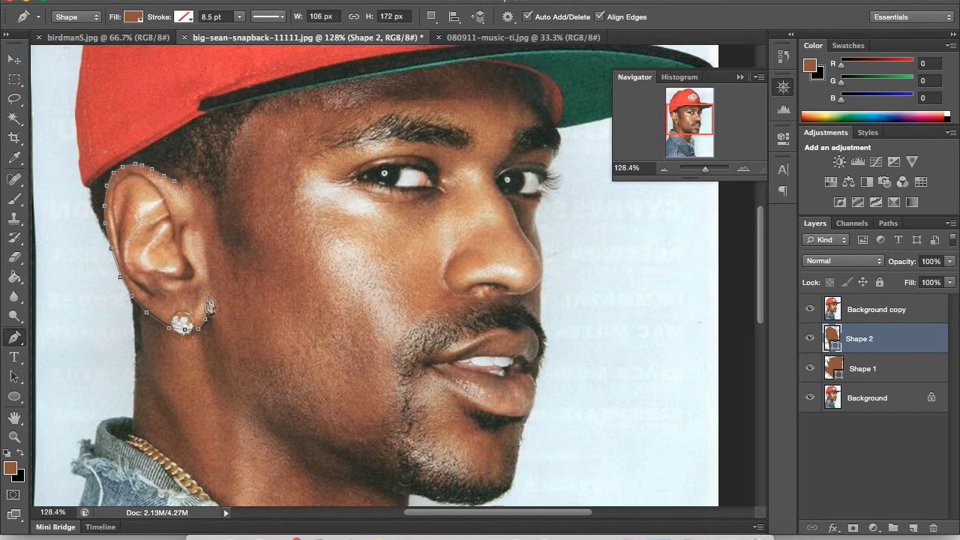
Trace a black hair shape along the cap brim and down behind the ear.
left_click(10, 468)
left_click(518, 453)
left_click(853, 257)
left_click(867, 397)
left_click_drag(258, 99, 137, 161)
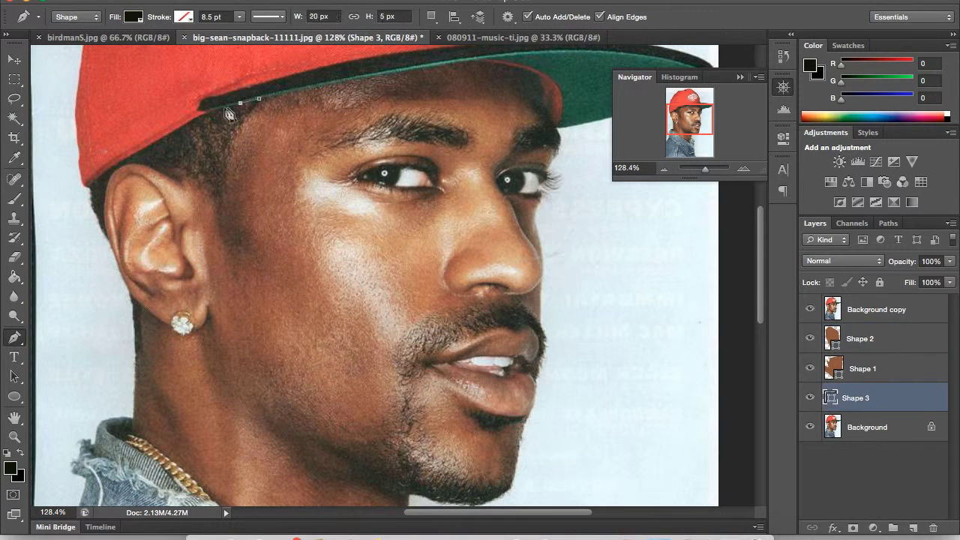
left_click_drag(130, 286, 147, 338)
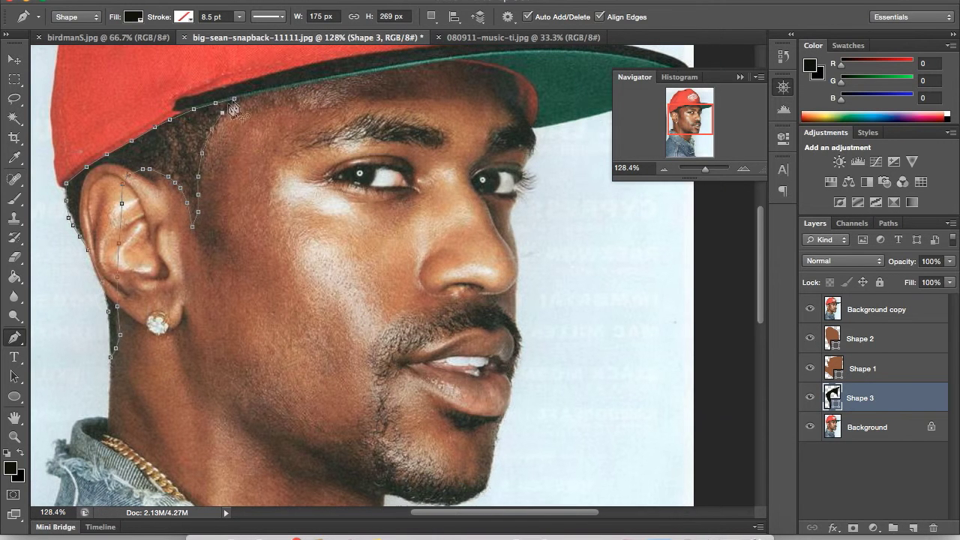
Draw a light grey earring shape on the ear layer and check it without the photo.
left_click(810, 309)
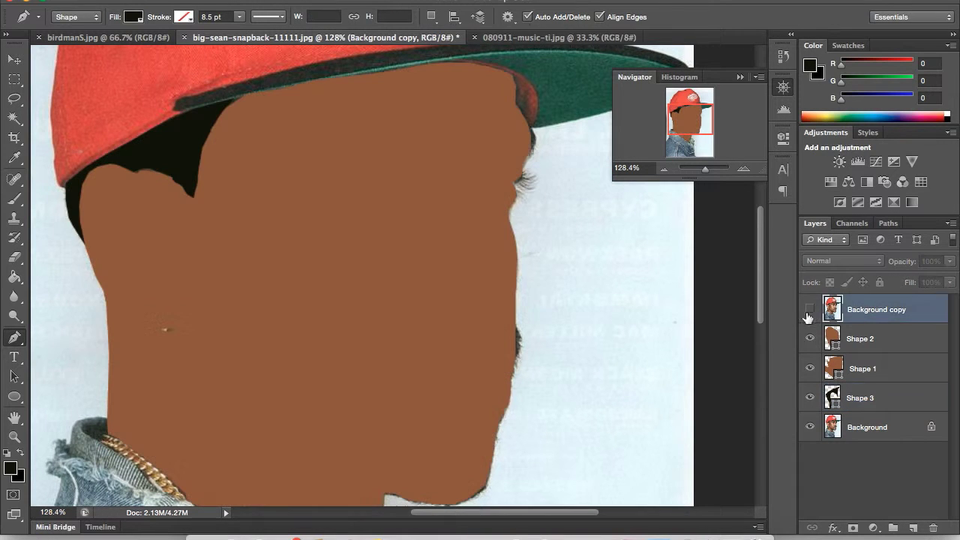
left_click(892, 341)
left_click(809, 309)
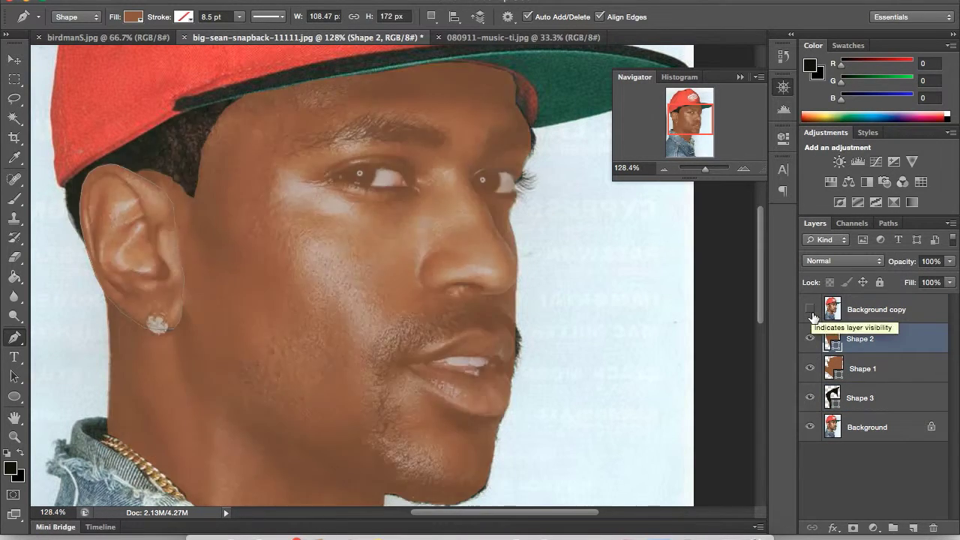
left_click(810, 309)
left_click(10, 469)
left_click(855, 257)
left_click(171, 339)
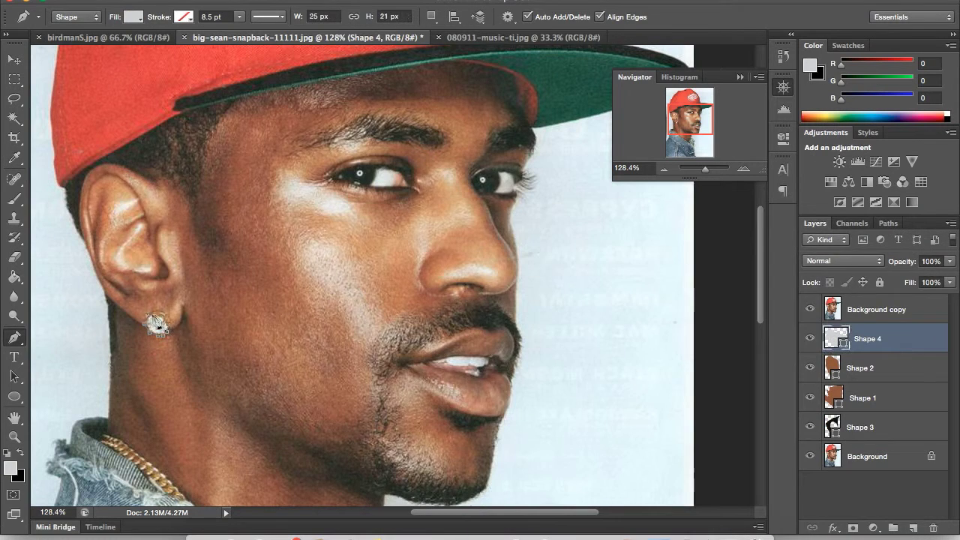
left_click(809, 309)
left_click(11, 469)
Draw a brown jawline shading shape and lower its opacity to soften it.
left_click(853, 255)
left_click(912, 529)
left_click(182, 306)
left_click(184, 329)
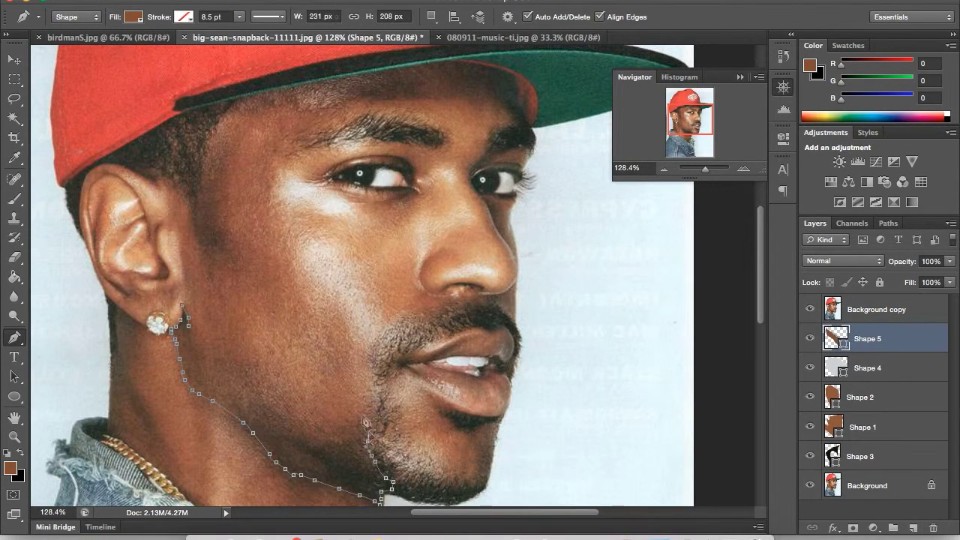
left_click(809, 309)
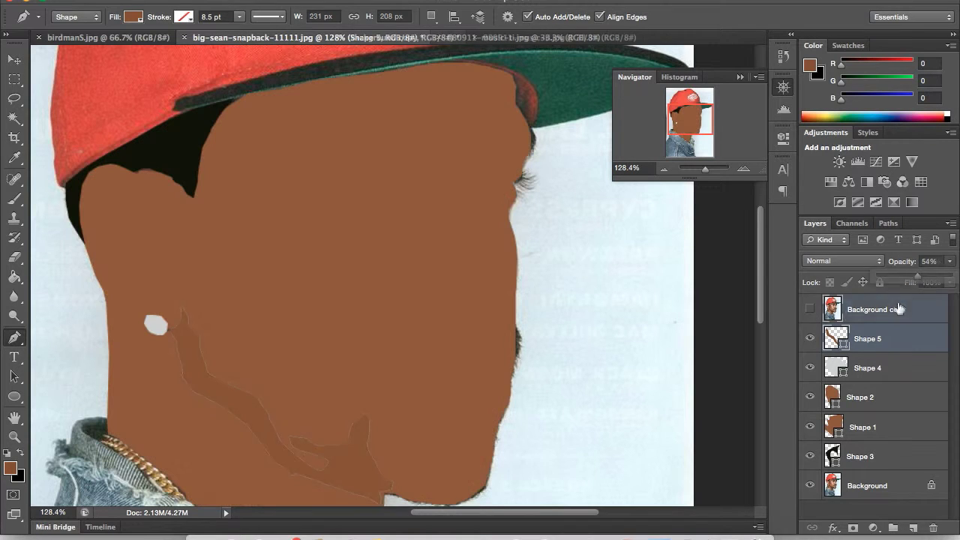
left_click(191, 289)
left_click(870, 309)
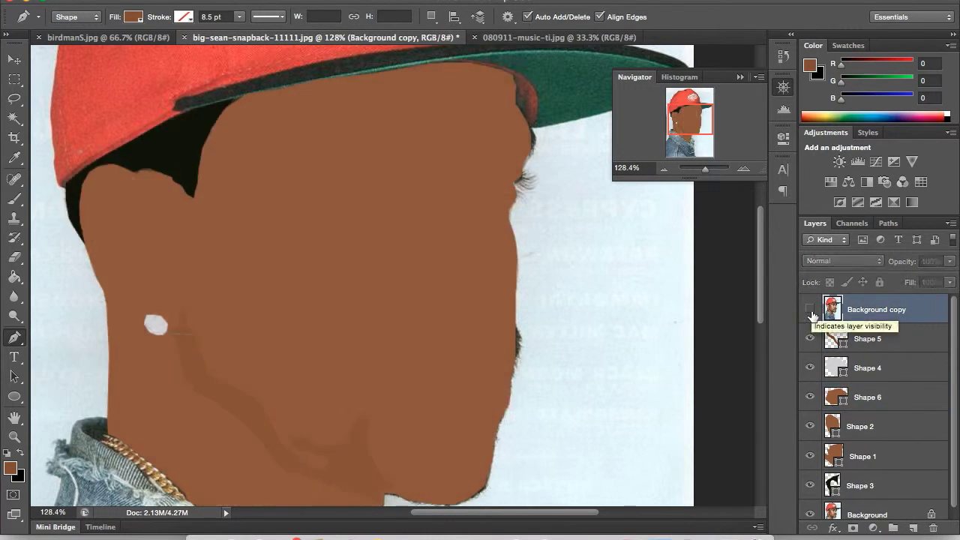
left_click(809, 309)
scroll(540, 277, "up", 2)
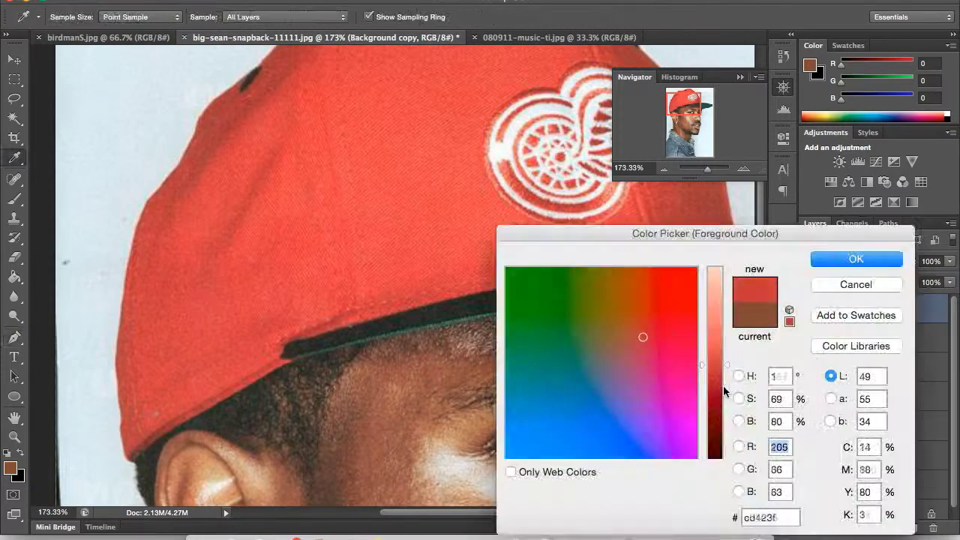
Trace the red cap outline from the brim up the left edge and across the crown.
key("Return")
key("p")
left_click(307, 357)
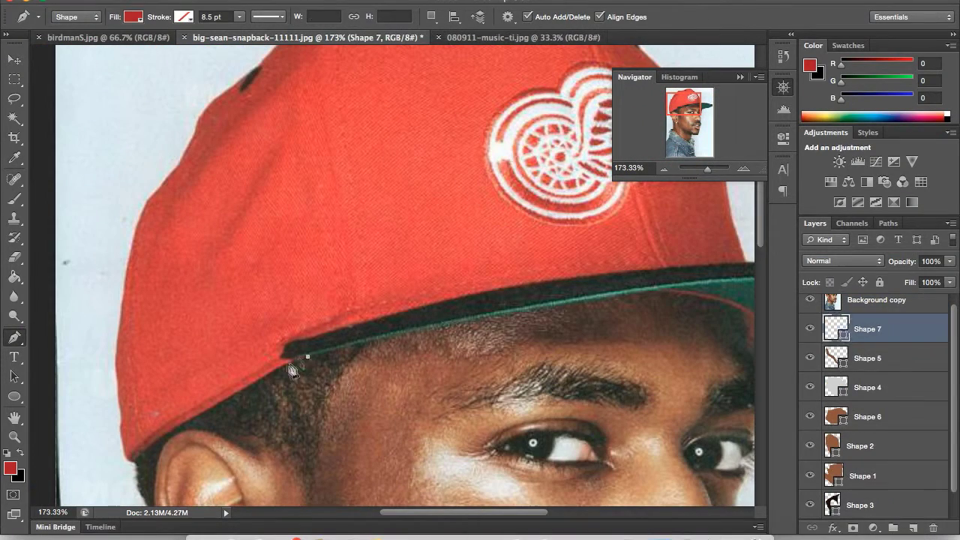
left_click(126, 303)
left_click(162, 177)
left_click(190, 138)
scroll(193, 142, "up", 5)
left_click(237, 243)
left_click(288, 195)
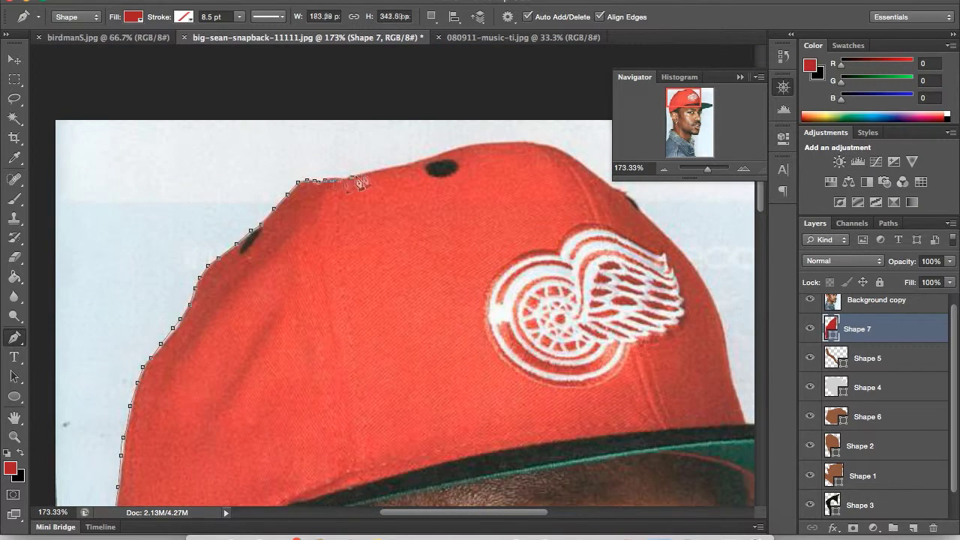
scroll(360, 182, "up", 4)
left_click(366, 233)
Continue the red cap outline down the cap's right edge.
left_click(606, 259)
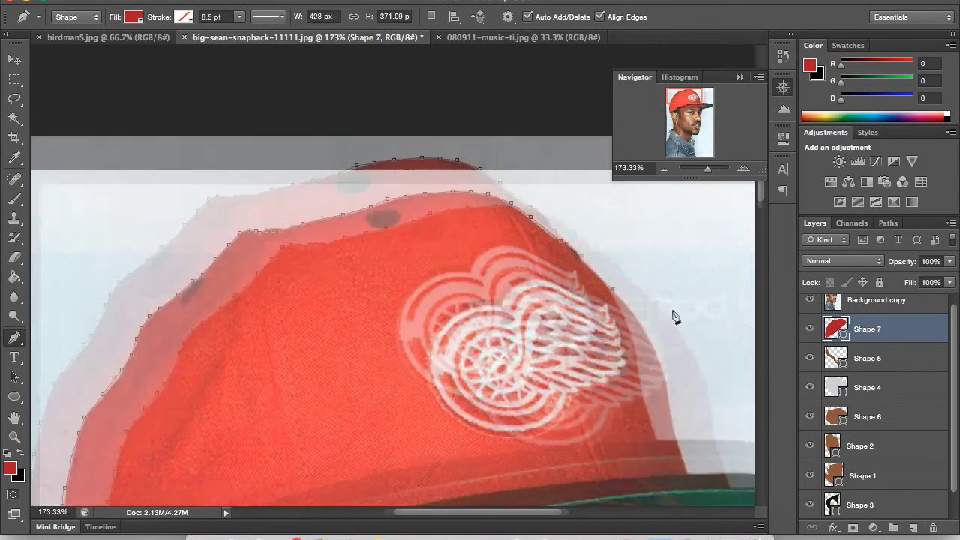
scroll(622, 301, "down", 3)
scroll(622, 300, "right", 4)
left_click(628, 324)
scroll(660, 454, "down", 5)
scroll(660, 454, "right", 3)
left_click(606, 349)
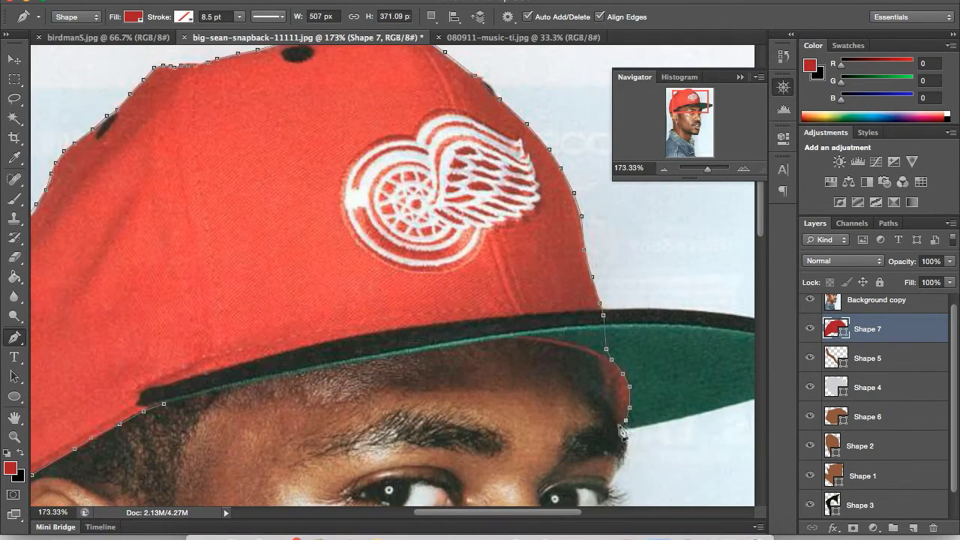
Start a dark green brim shape along the brim's inner and lower edges.
left_click(10, 468)
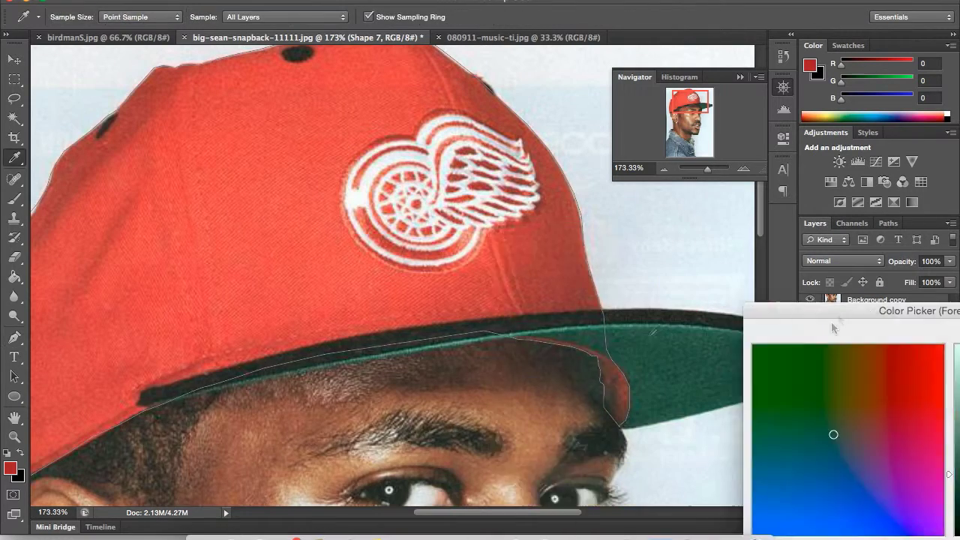
left_click(437, 208)
left_click(914, 527)
scroll(396, 264, "up", 3)
scroll(337, 285, "down", 3)
scroll(337, 285, "right", 10)
left_click(285, 278)
left_click(302, 279)
left_click(319, 282)
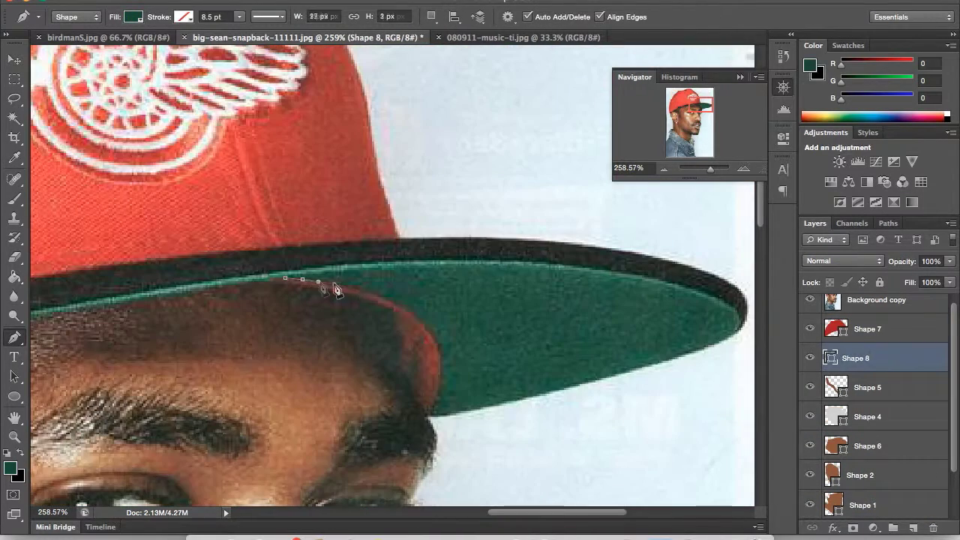
left_click(458, 414)
left_click(489, 407)
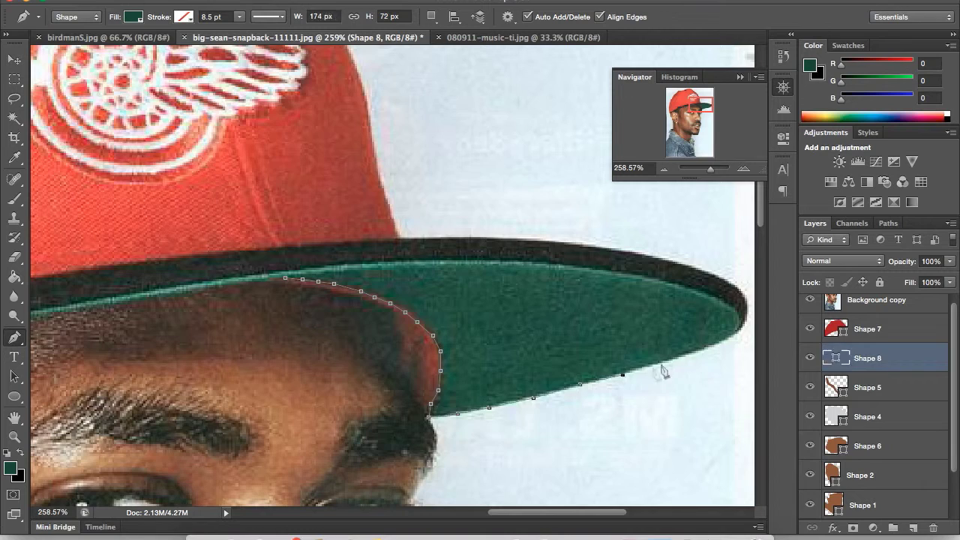
Close the green brim shape along its top edge and stack it above the red cap.
left_click(705, 274)
left_click(331, 259)
left_click(175, 272)
scroll(103, 308, "left", 10)
left_click(182, 324)
left_click(117, 343)
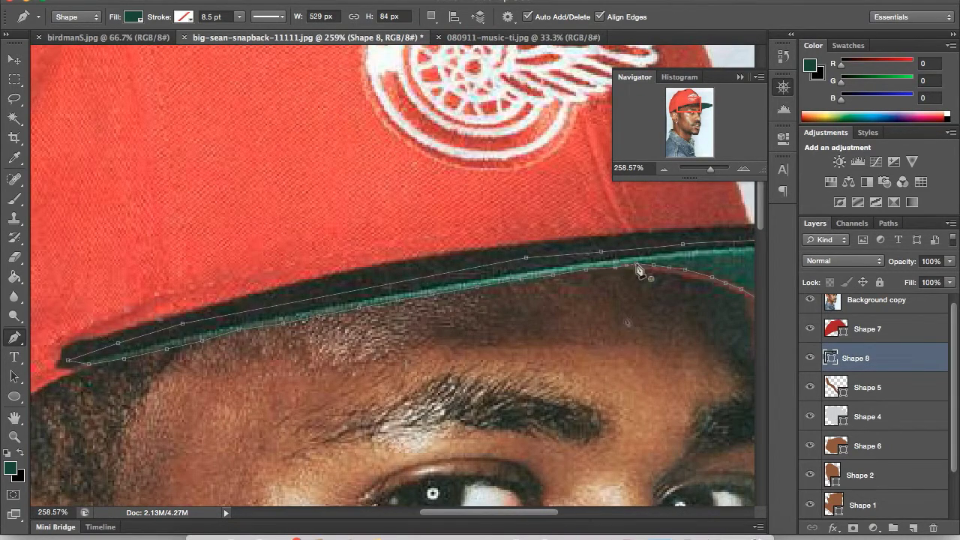
left_click_drag(855, 358, 886, 341)
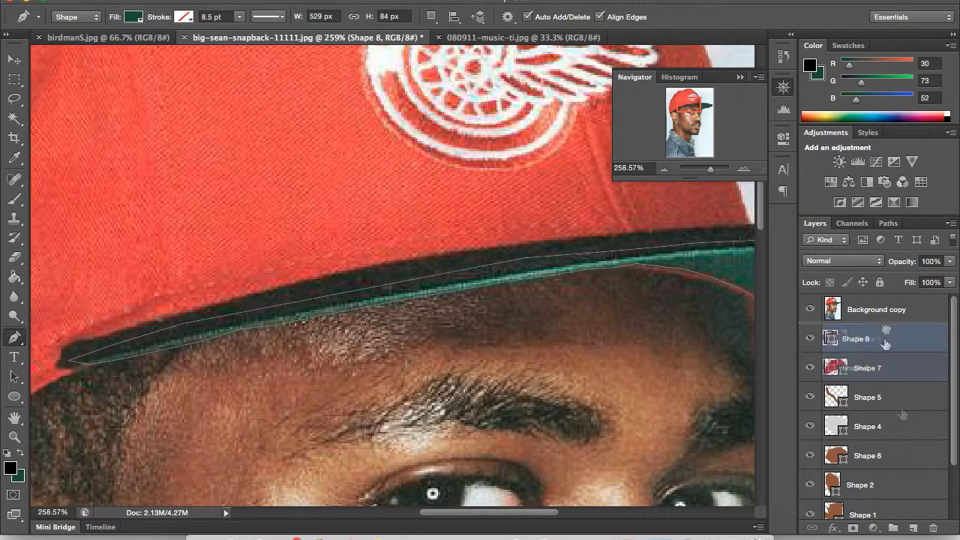
Start a black brim-edge shape from the brim's left tip along its dark edge.
left_click(61, 347)
left_click(87, 340)
left_click(58, 365)
left_click(95, 360)
left_click(153, 346)
left_click(207, 331)
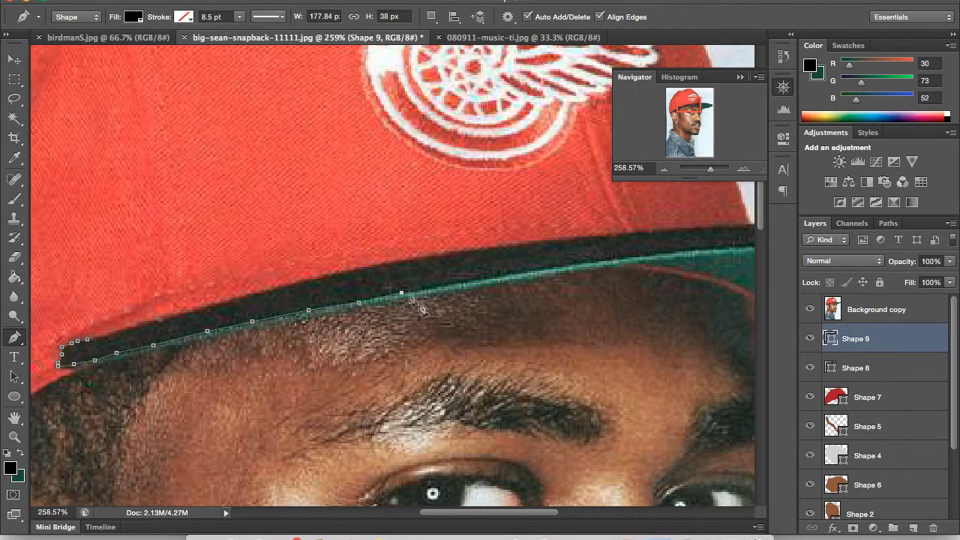
left_click(654, 257)
left_click(696, 250)
Trace the black edge around the brim's right tip and back, closing the shape.
scroll(439, 257, "right", 8)
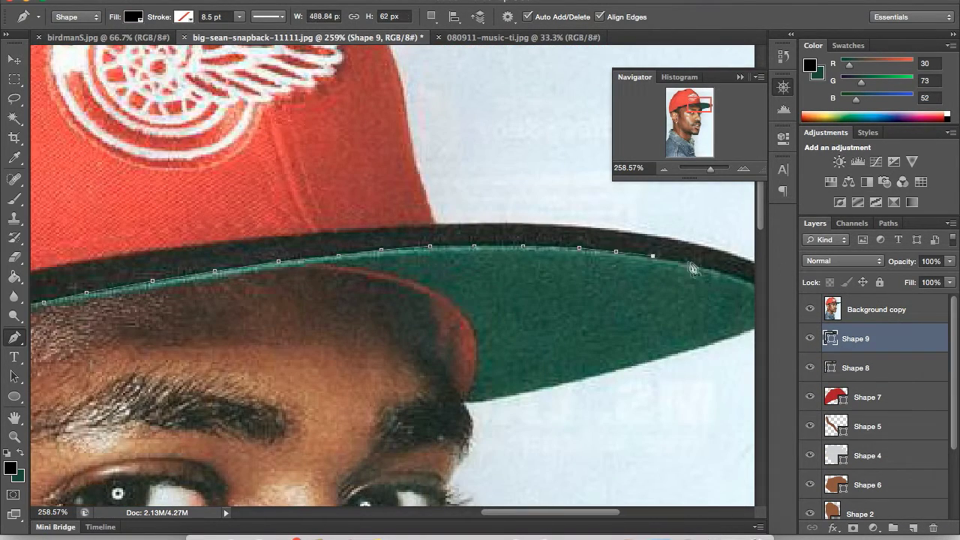
left_click(690, 264)
left_click(721, 271)
left_click(747, 279)
scroll(746, 279, "right", 4)
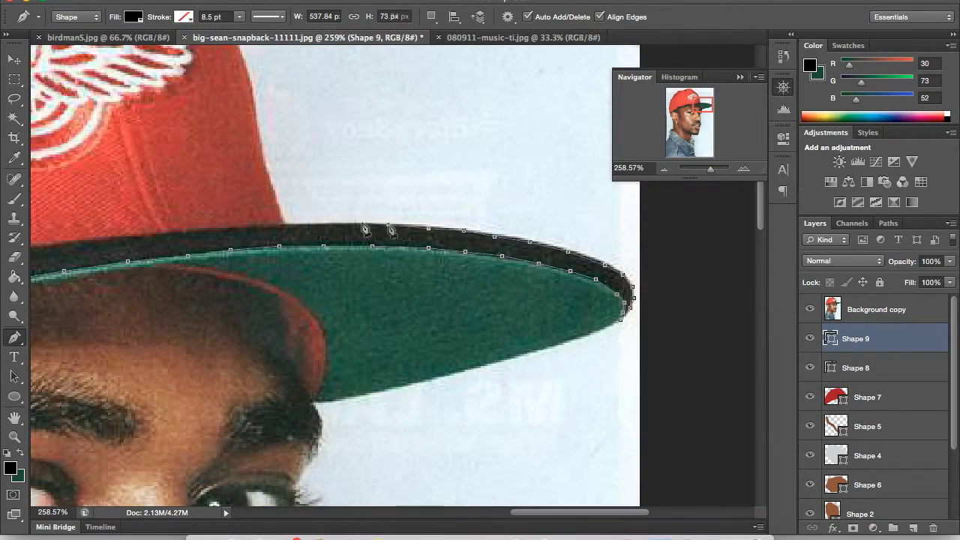
left_click(200, 228)
left_click(153, 233)
scroll(153, 233, "left", 14)
left_click(596, 241)
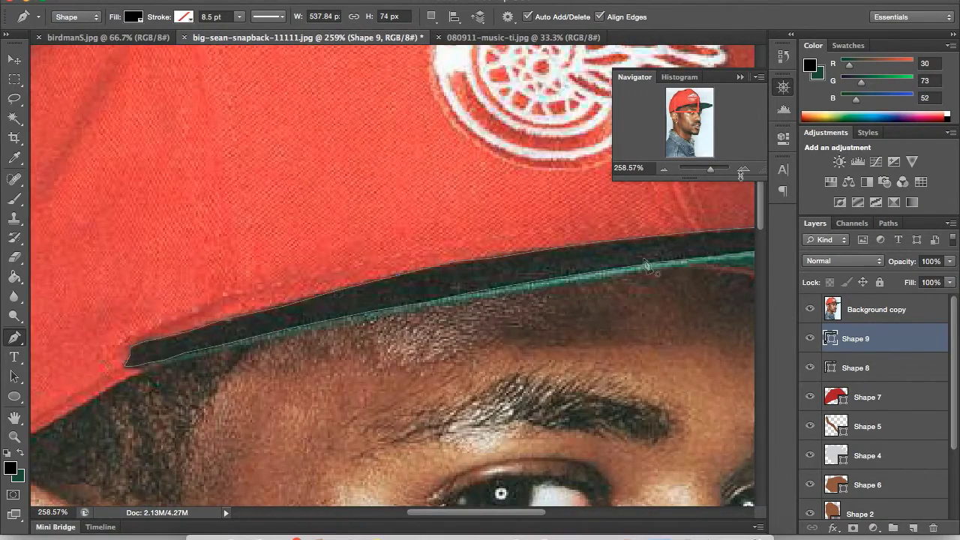
Zoom out to review the whole cap and set the brim shadow shape's opacity to 59%.
left_click_drag(710, 169, 704, 169)
left_click(809, 309)
left_click(809, 309)
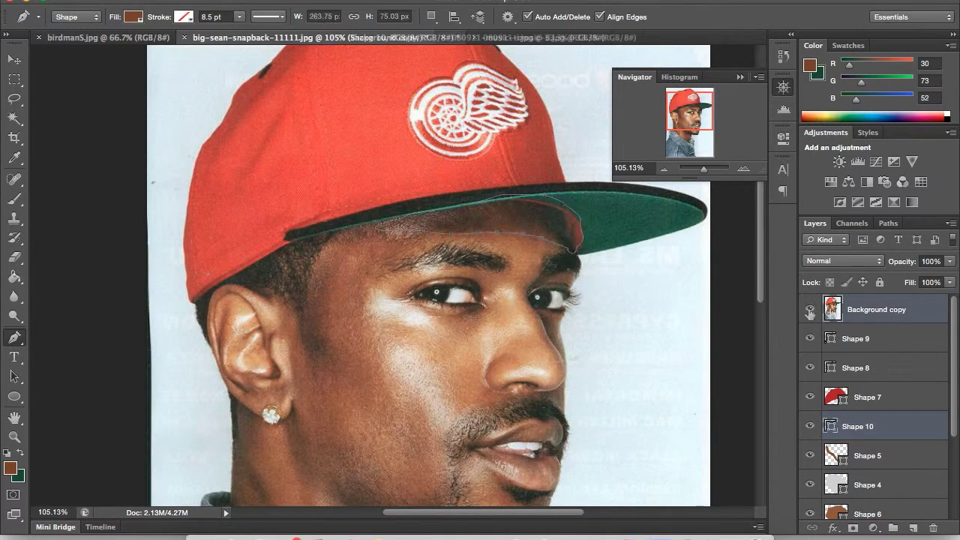
left_click_drag(950, 261, 923, 281)
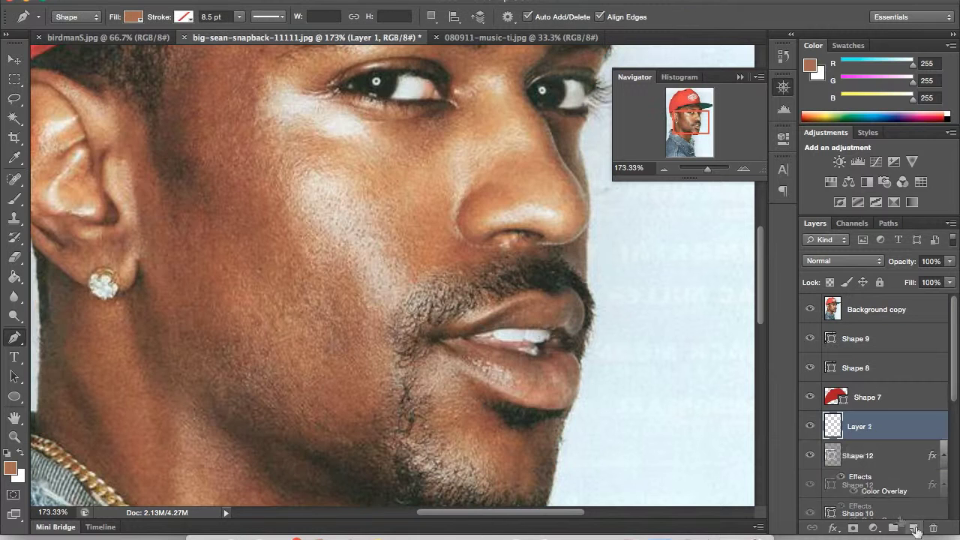
Start a brown lip shape with anchors along the upper lip.
left_click(465, 336)
left_click(479, 333)
left_click(497, 330)
left_click(508, 329)
left_click(522, 330)
left_click(533, 331)
Complete the lip shape around the mouth corner and lower lip.
left_click(486, 312)
left_click(435, 340)
left_click(467, 366)
left_click(521, 398)
left_click(553, 410)
left_click(581, 384)
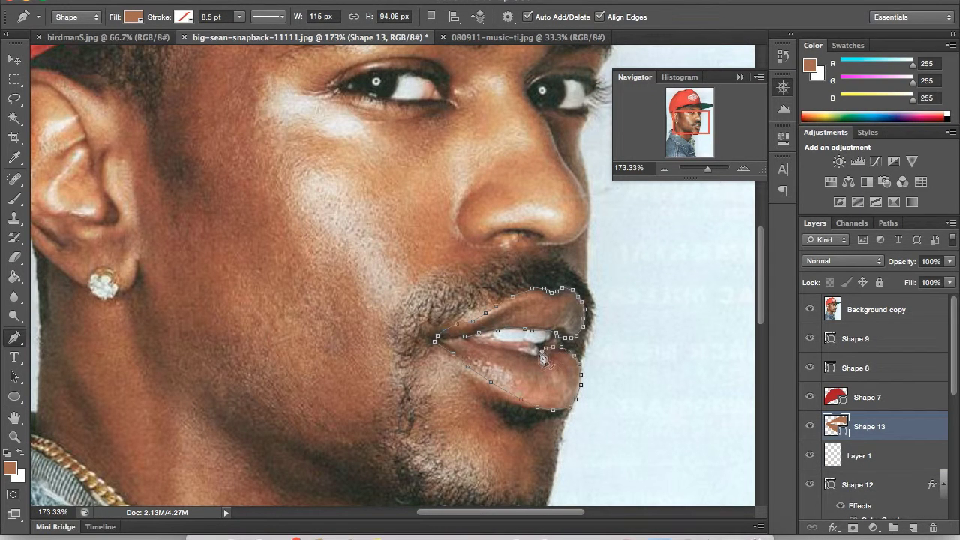
key("Return")
Draw a small mouth-corner shape and move it below Layer 1.
left_click(575, 333)
left_click(575, 355)
left_click(540, 354)
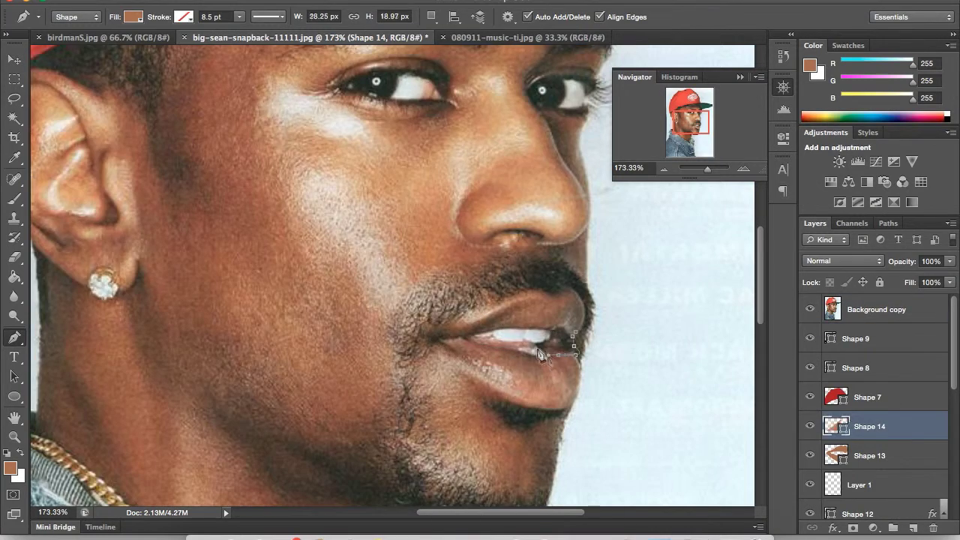
left_click_drag(816, 408, 863, 499)
left_click(876, 309)
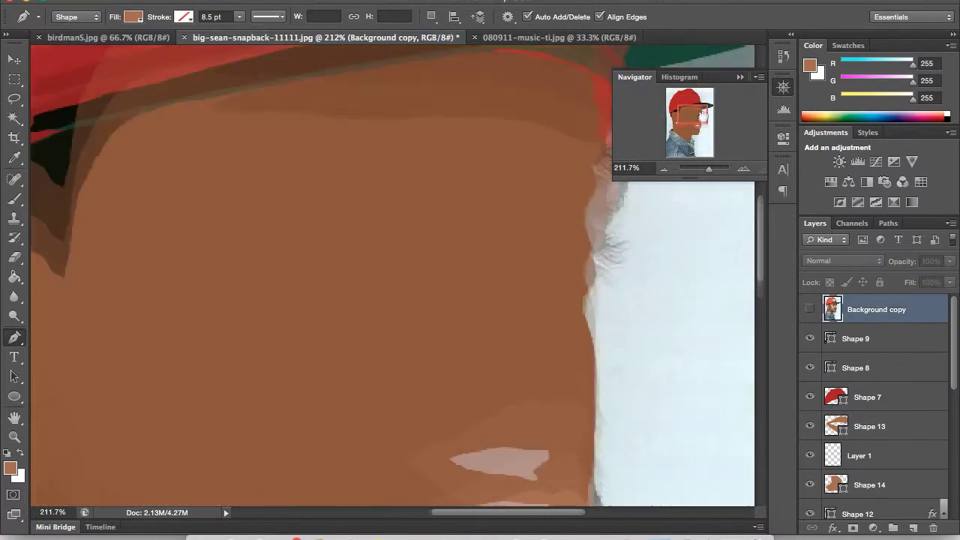
Trace the nostril and the nose outline down to the nostril as new shapes.
left_click(528, 304)
left_click_drag(525, 319, 537, 351)
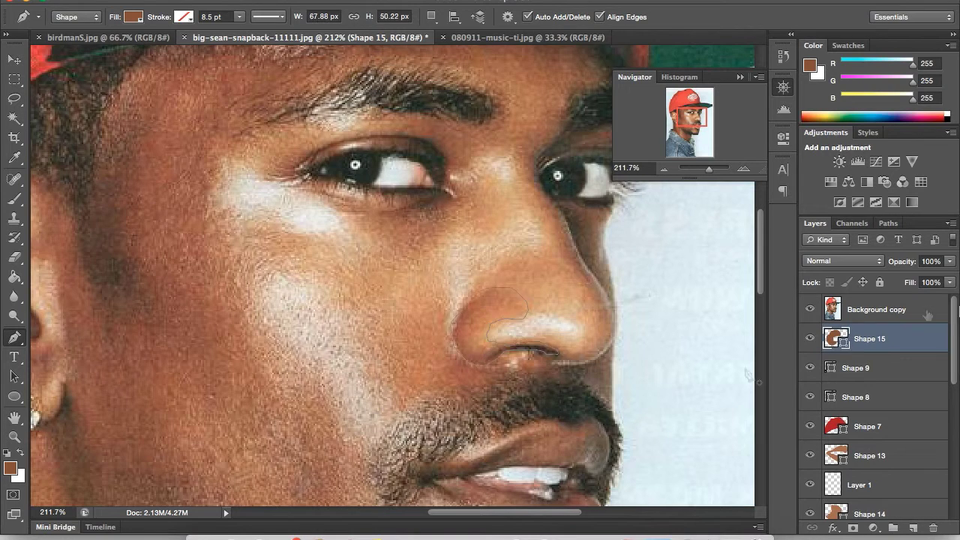
double_click(811, 309)
double_click(810, 309)
left_click(559, 210)
left_click(579, 215)
left_click_drag(580, 215, 594, 282)
left_click(810, 309)
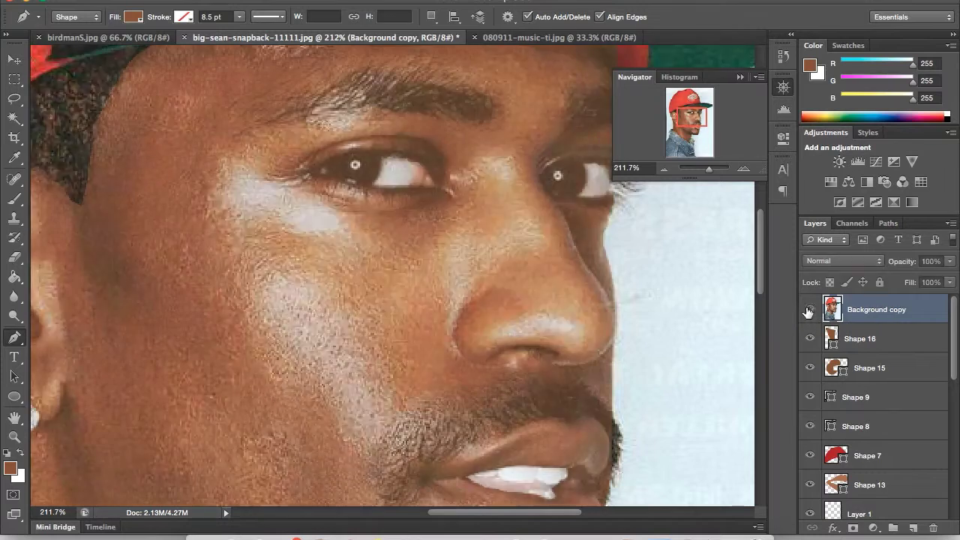
Outline a short shape under the nostril and preview the flat shapes without the photo.
left_click(561, 362)
left_click(609, 364)
left_click(877, 309)
left_click(810, 309)
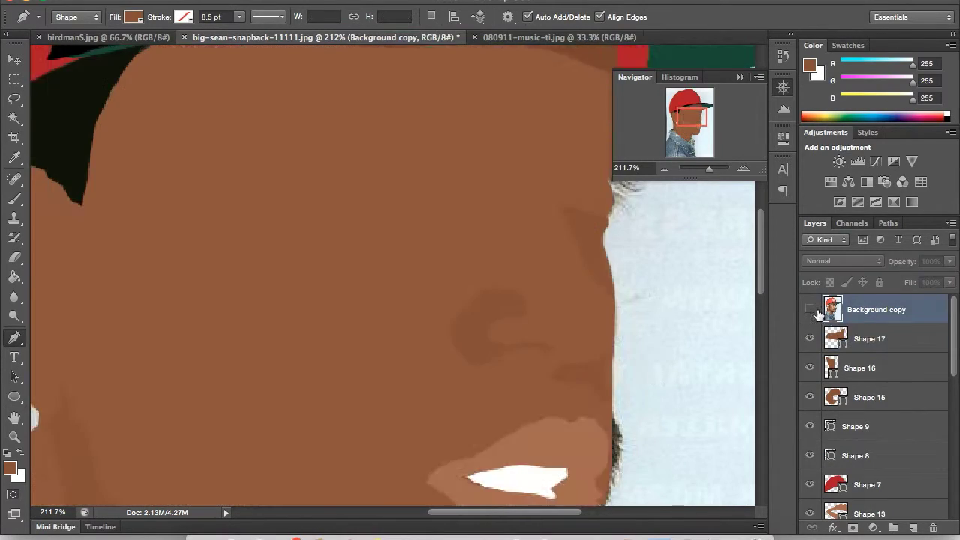
scroll(424, 278, "up", 3)
Switch the fill to white and begin an eye-white shape along the top of the eye.
key("x")
left_click(595, 264)
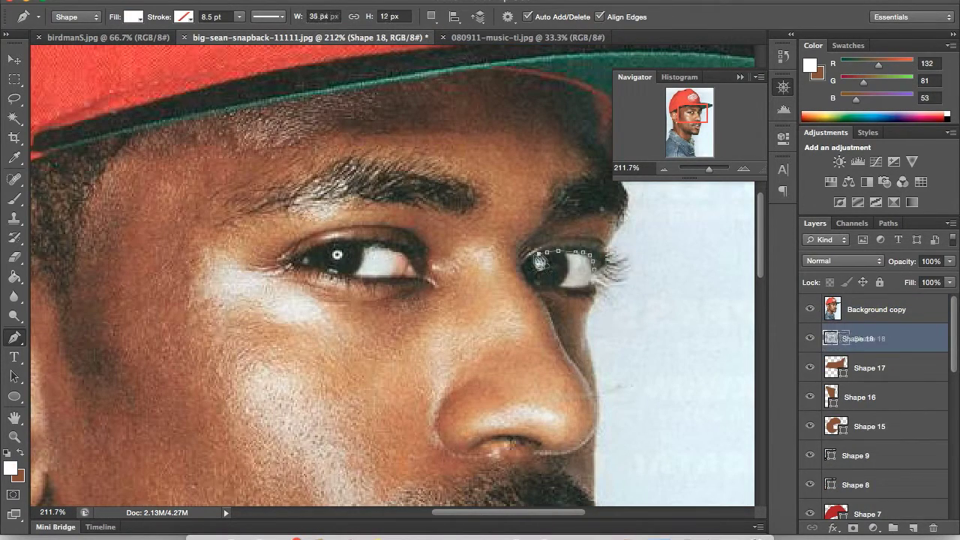
left_click(417, 273)
left_click(397, 253)
Finish the white eye shape along the top of the eye and close it.
left_click(350, 244)
left_click(328, 244)
left_click(306, 251)
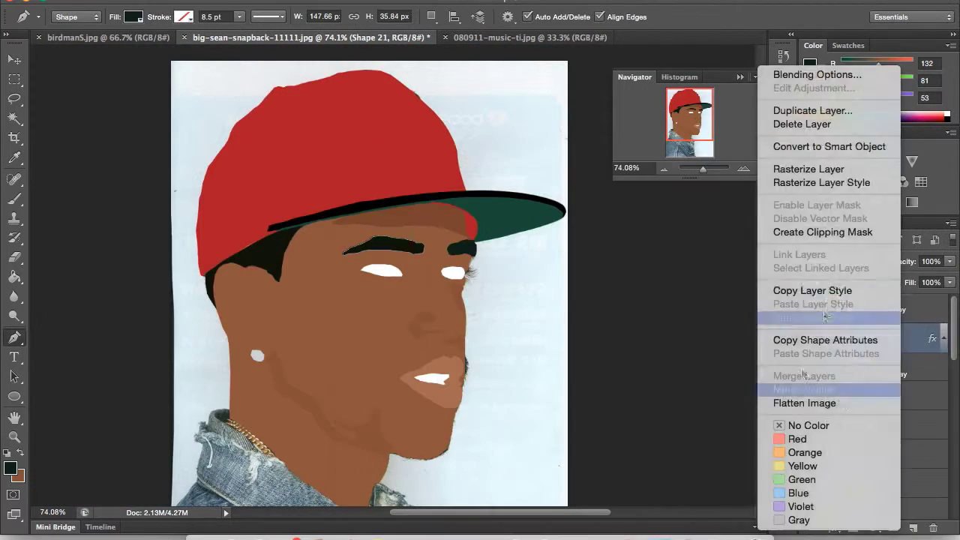
Bring the top of the portrait into view and select the face skin shape layer.
key("Escape")
left_click(877, 309)
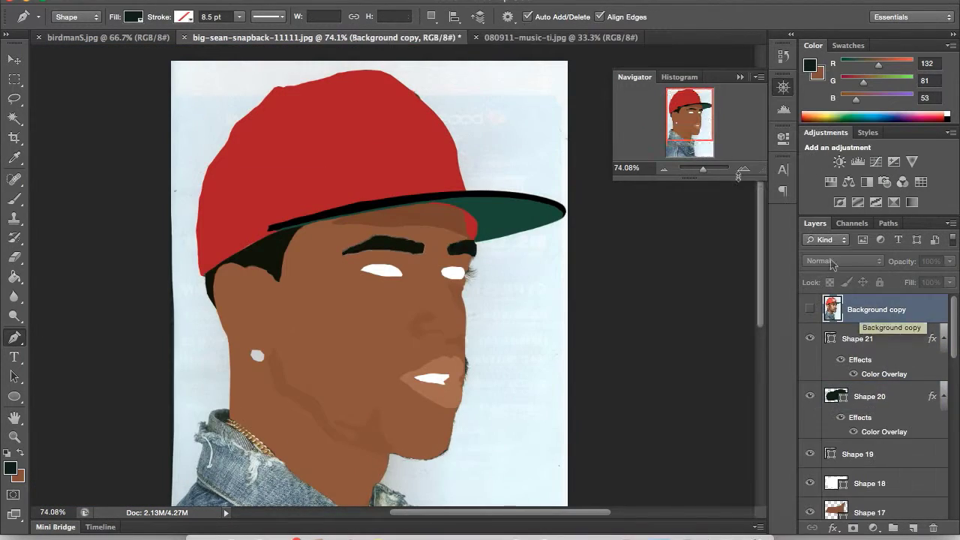
left_click_drag(705, 122, 706, 132)
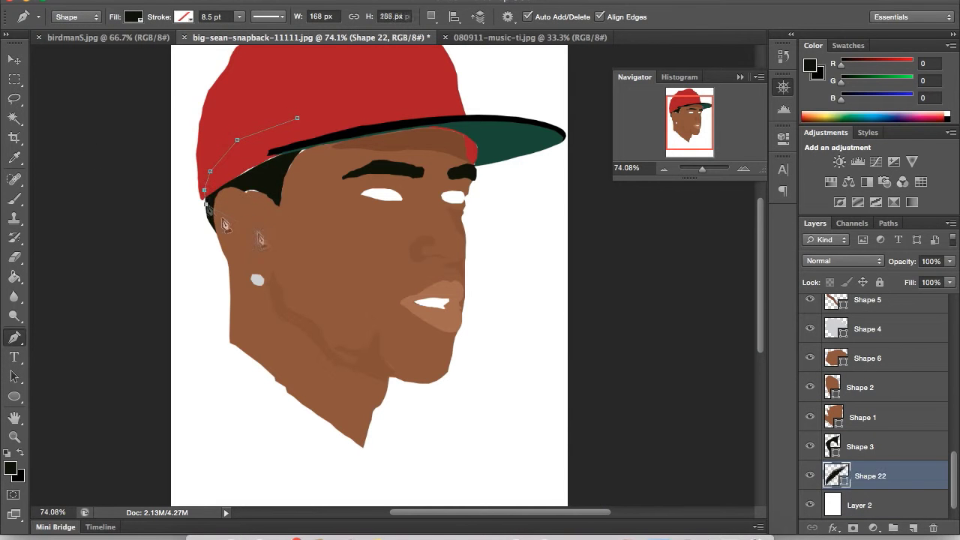
scroll(877, 390, "up", 10)
left_click(878, 310)
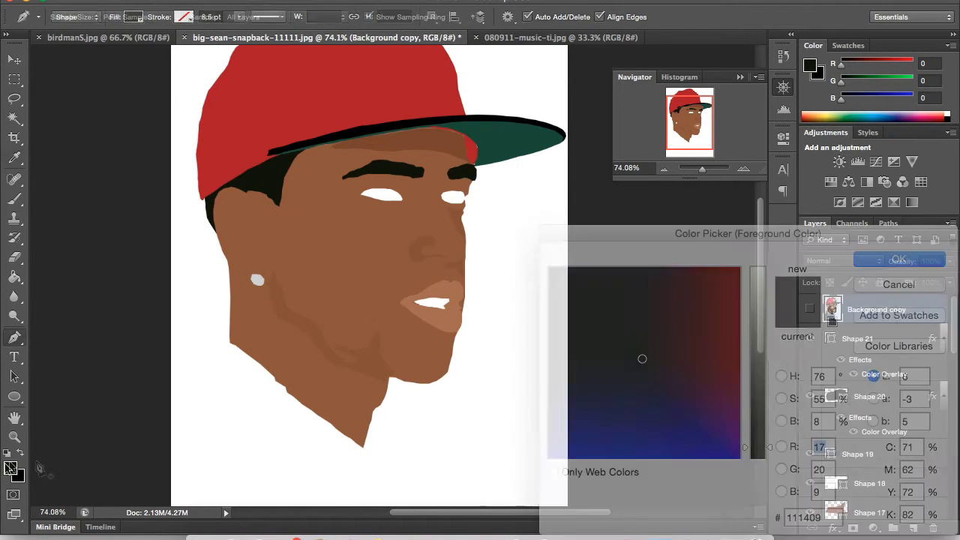
left_click(895, 336)
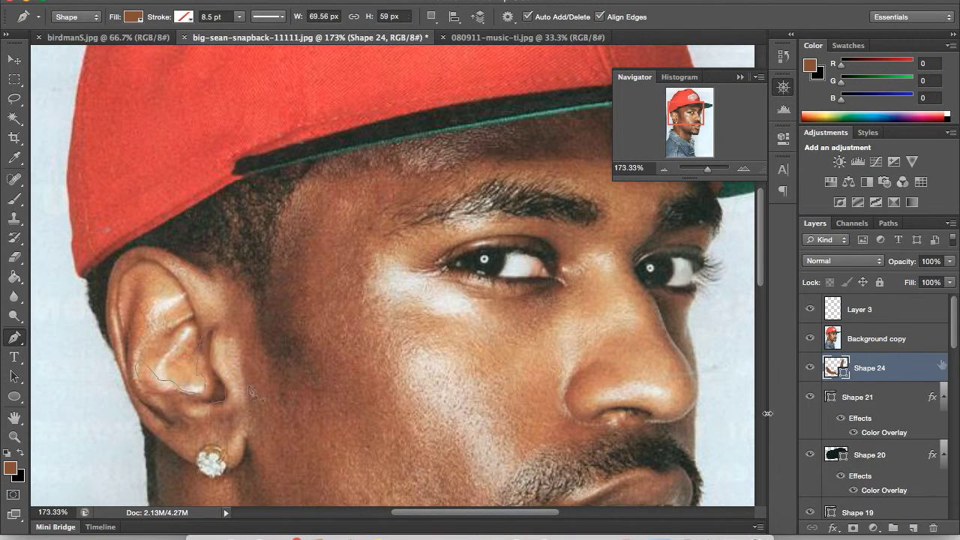
Trace a closed pen shape around the ear rim, checking it against the reference photo.
left_click(810, 338)
left_click(810, 339)
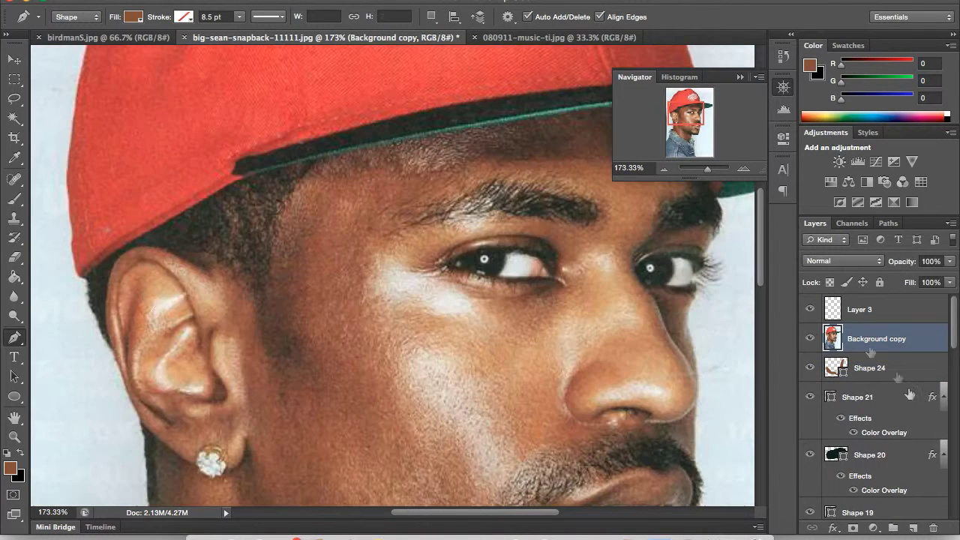
left_click(141, 287)
left_click(123, 348)
left_click(131, 390)
left_click(171, 420)
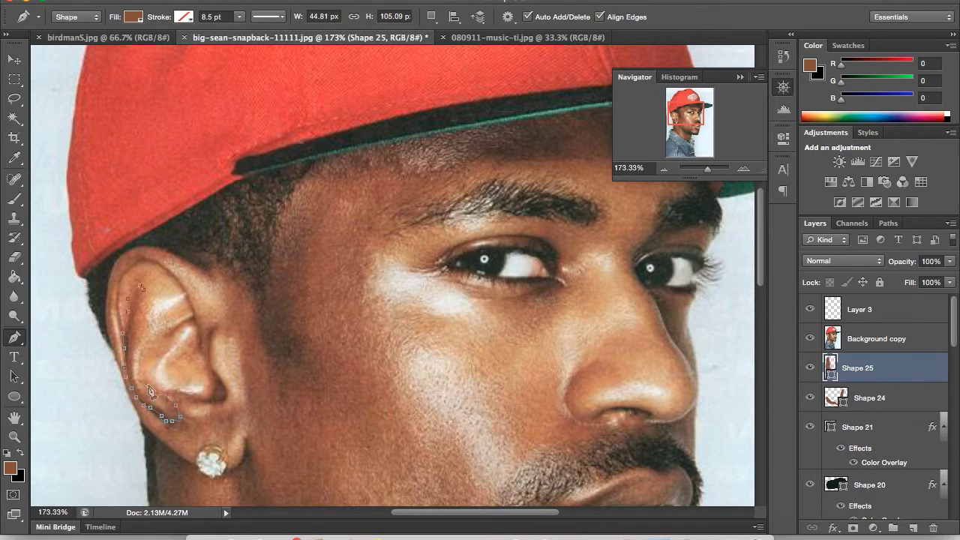
left_click(142, 288)
Start a brown inner-ear shape on a new layer, curving it up the rim.
left_click(913, 528)
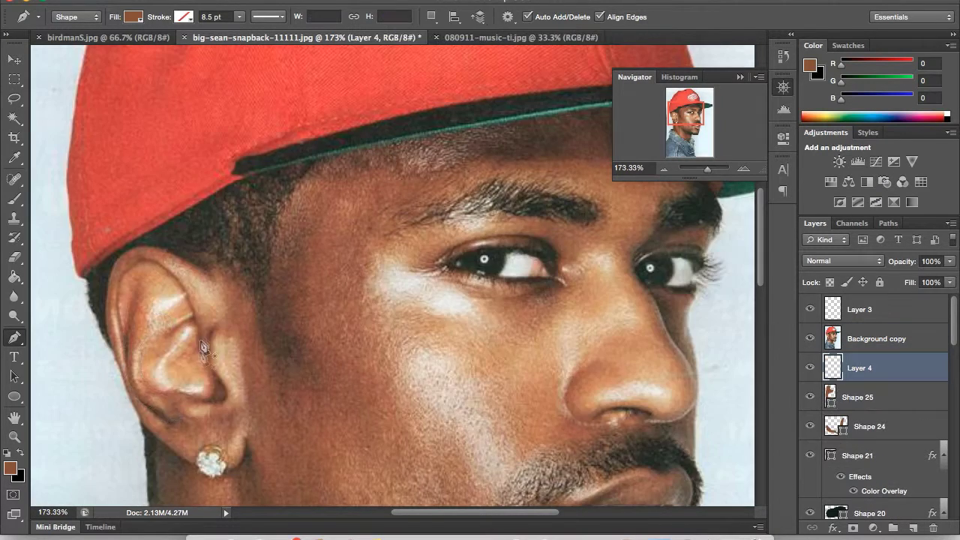
scroll(315, 276, "up", 3)
left_click(315, 276)
left_click_drag(245, 189, 225, 190)
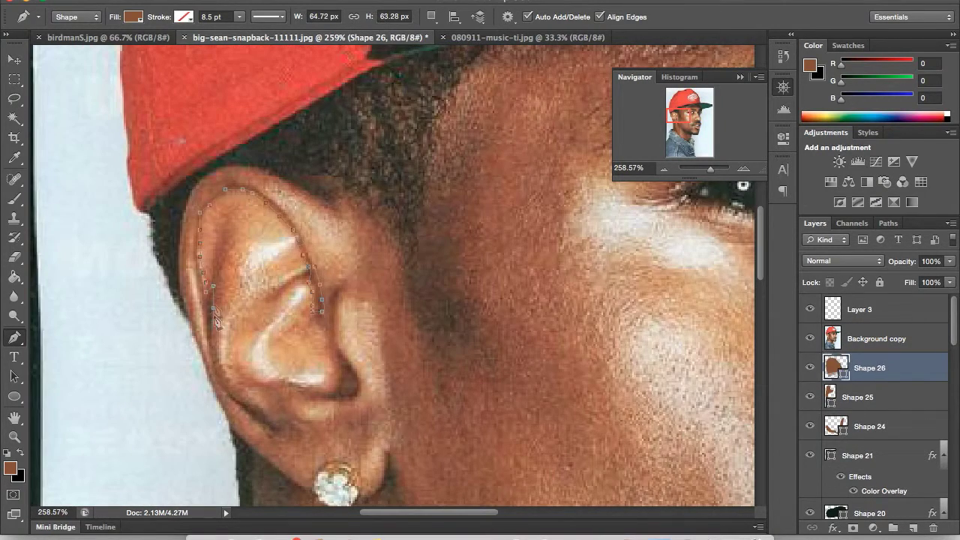
Set the earring fill to gold dda300.
left_click(870, 338)
left_click(811, 338)
key("i")
left_click(11, 468)
left_click(546, 285)
left_click_drag(649, 337, 655, 303)
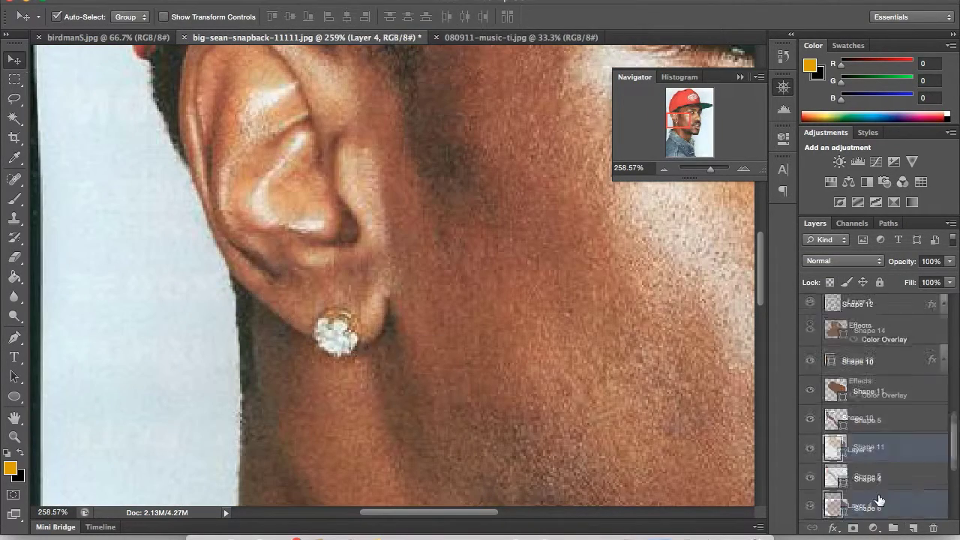
key("p")
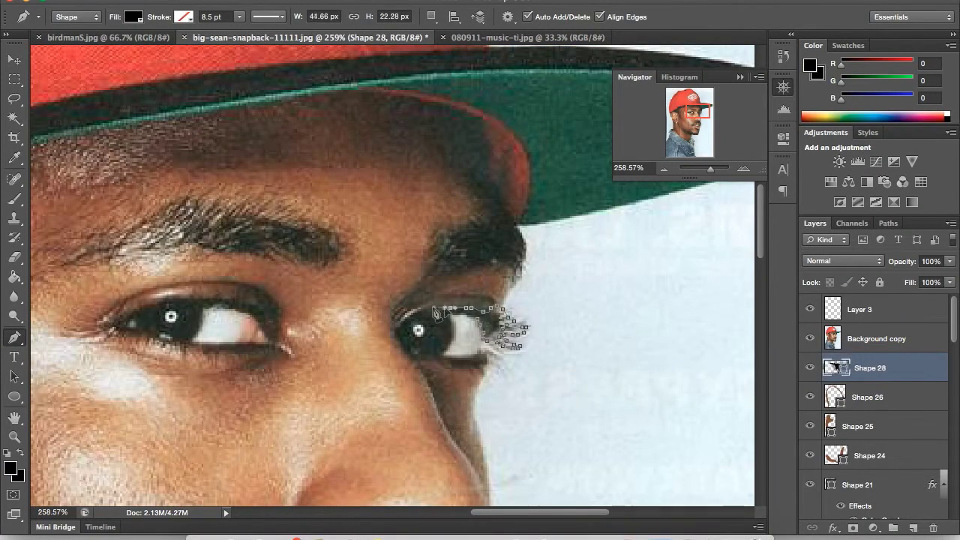
Complete the black eyelash shape curving over the left eye.
left_click_drag(161, 304, 241, 304)
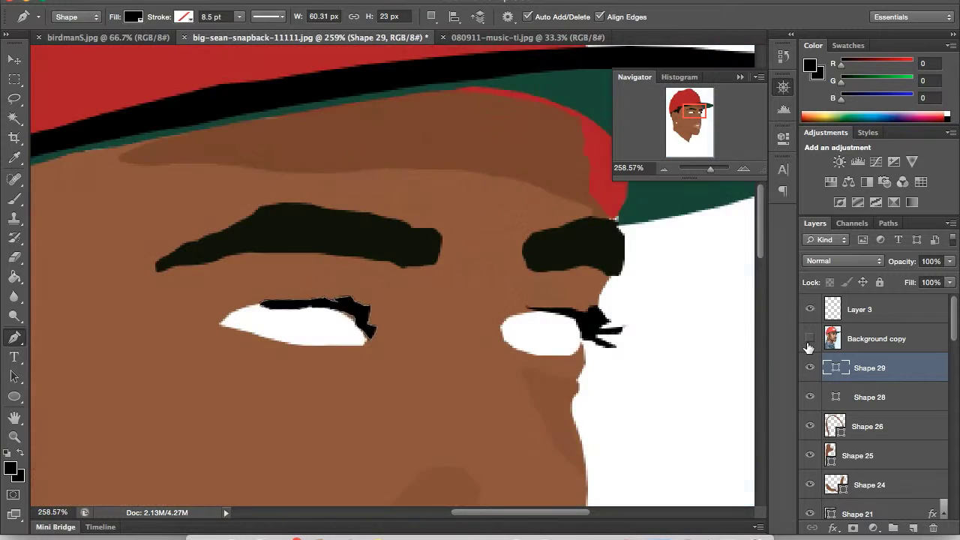
key("v")
left_click(877, 339, "shift")
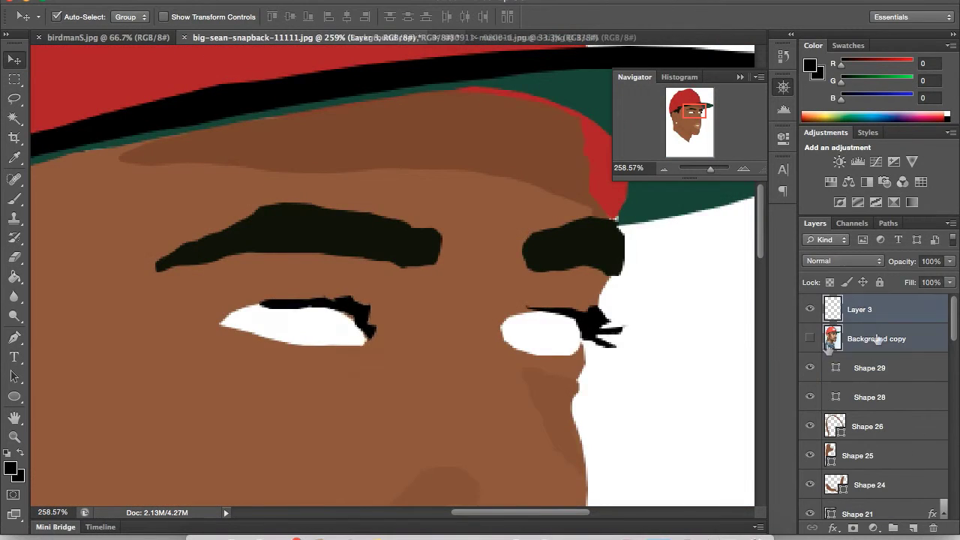
Compare the eyelashes against the reference photo, leaving the photo hidden and the view zoomed out.
left_click(812, 339)
left_click(811, 339)
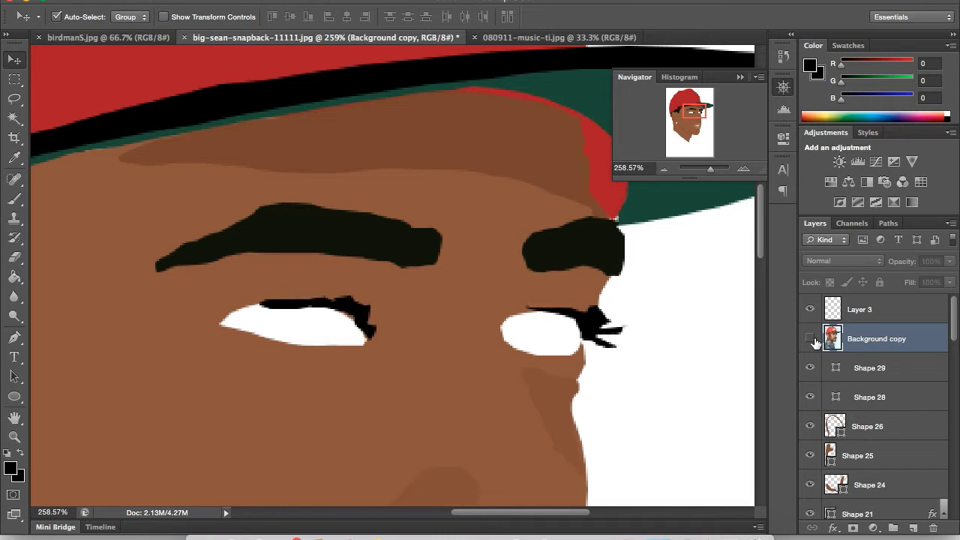
left_click(811, 339)
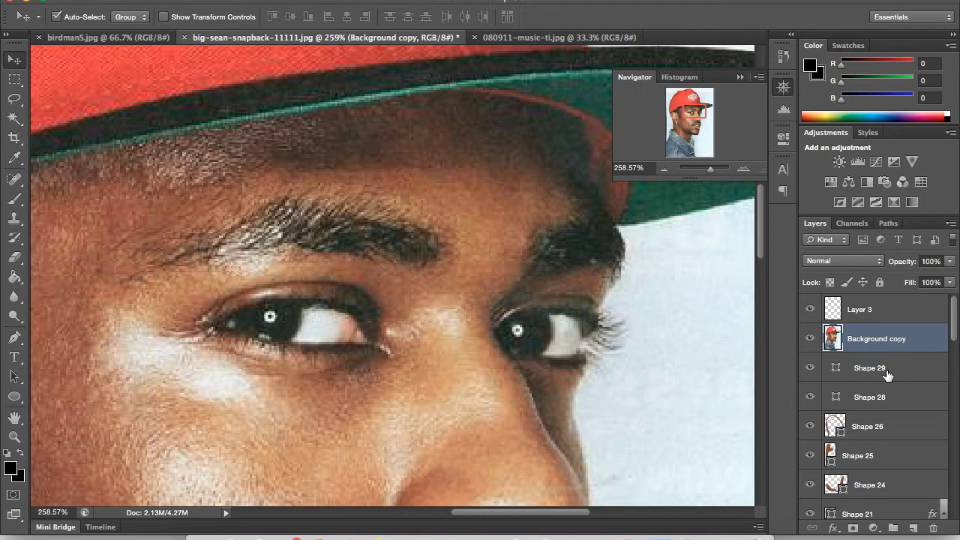
left_click(810, 339)
left_click_drag(711, 169, 703, 170)
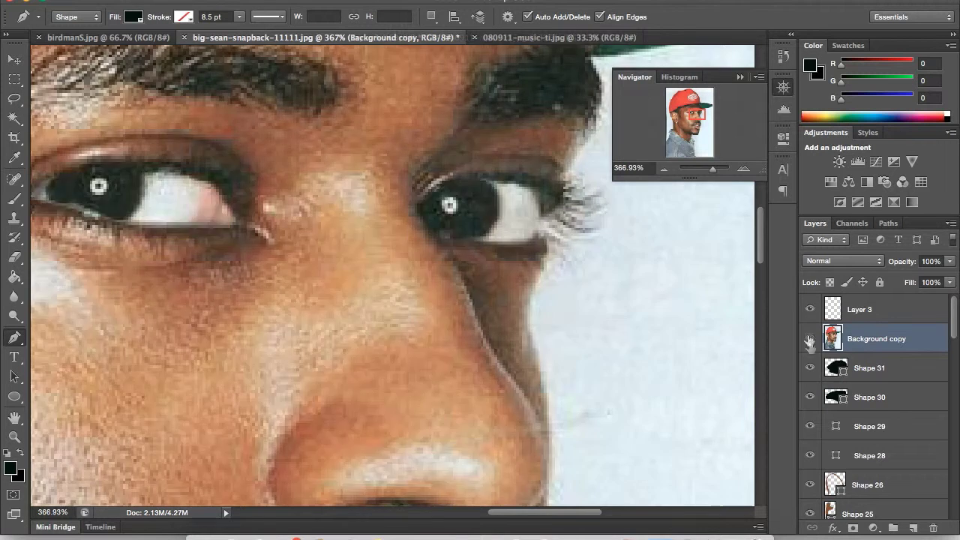
Add a dark iris shape and a white catchlight to the eyes.
left_click(810, 340)
left_click(442, 184)
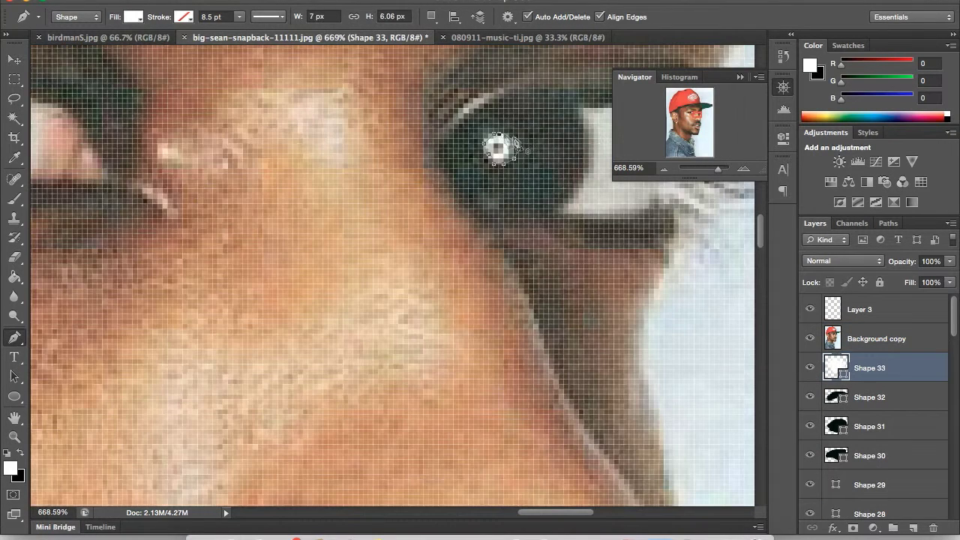
scroll(511, 159, "left", 10)
left_click(328, 106)
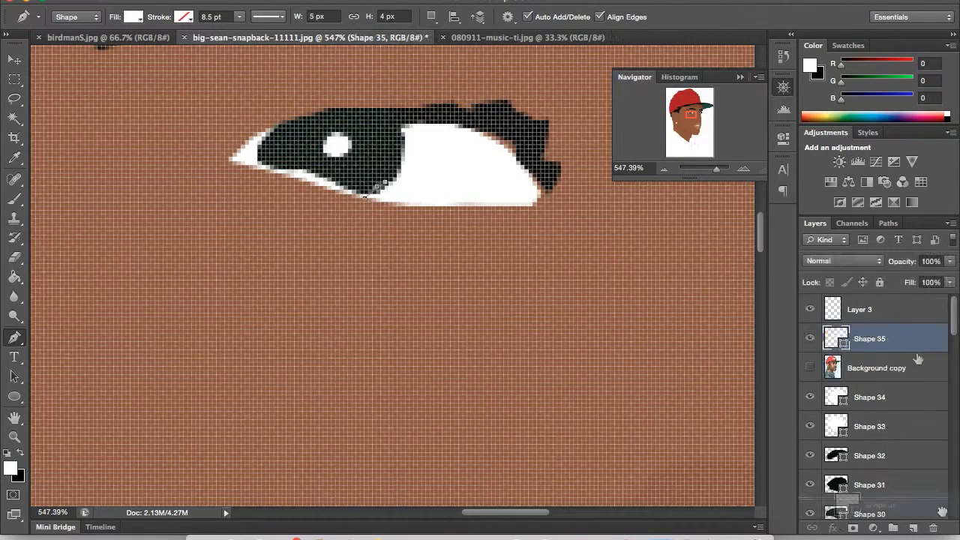
Trace a black lower-eyelid line under the eye.
left_click(381, 187)
left_click(356, 197)
left_click(328, 189)
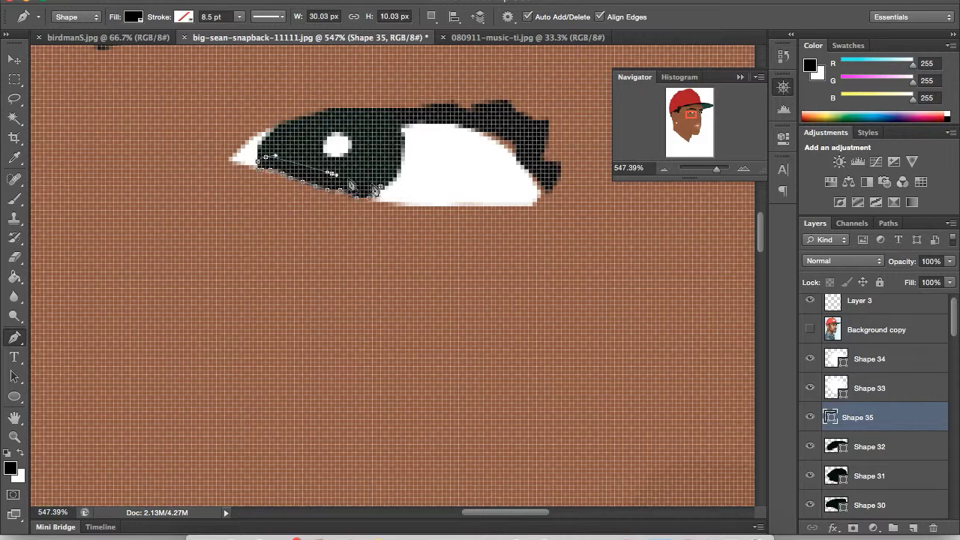
key("ctrl+0")
Compare with the reference photo, then hide it to show the whole flat-art portrait.
left_click(874, 330)
left_click(814, 339)
left_click(811, 339)
left_click(810, 339)
scroll(420, 277, "up", 2)
left_click_drag(690, 124, 693, 90)
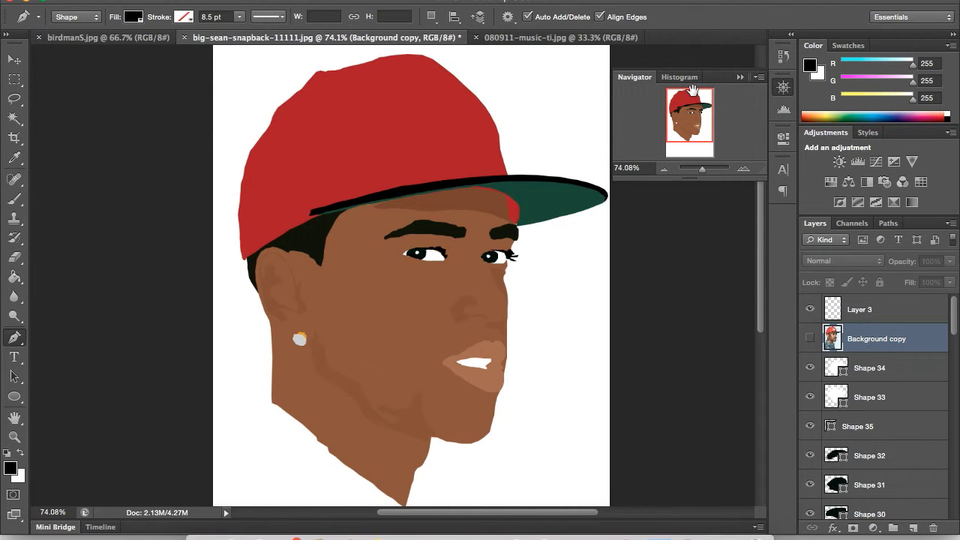
Save the portrait as big-sean-snapback-11111.psd with Maximize Compatibility kept on.
key("ctrl+s")
key("Return")
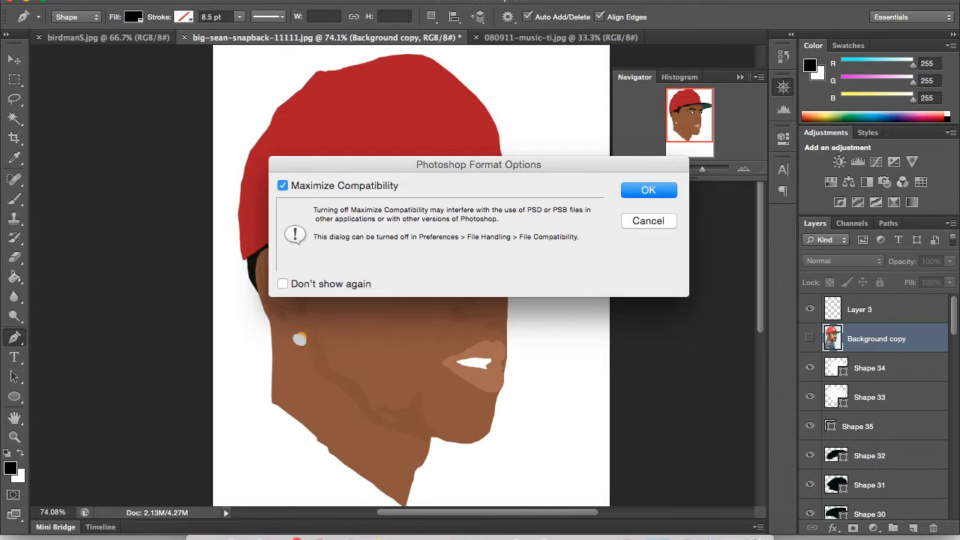
key("Return")
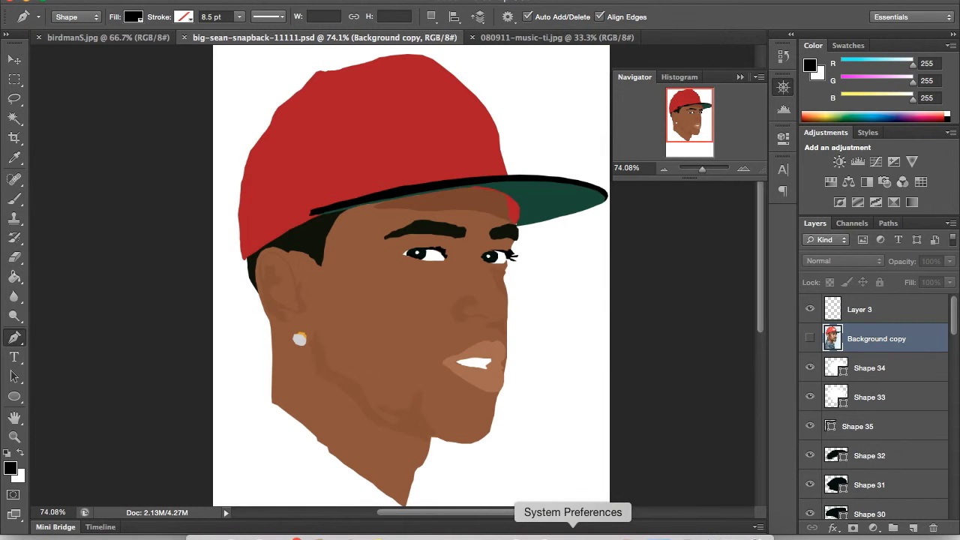